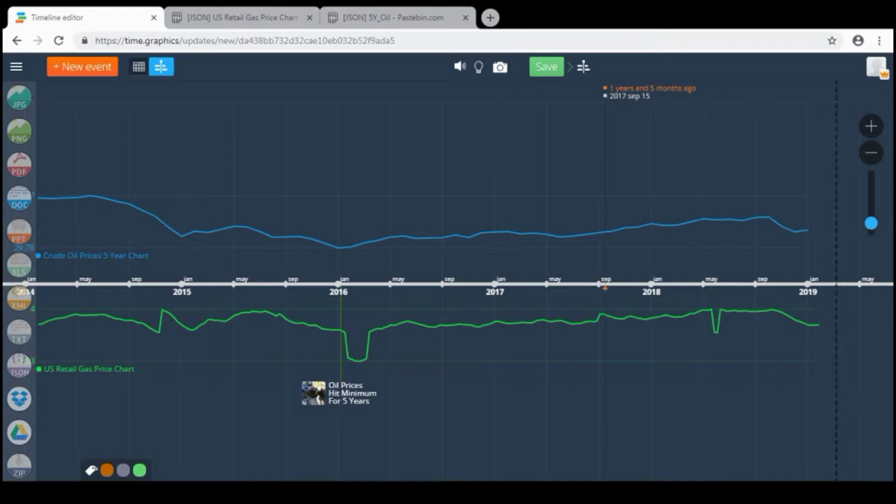
Open the settings panel of the blue Crude Oil Prices 5 Year Chart
{"action": "left_click", "coordinate": [469, 251]}
{"action": "key", "text": "Escape"}
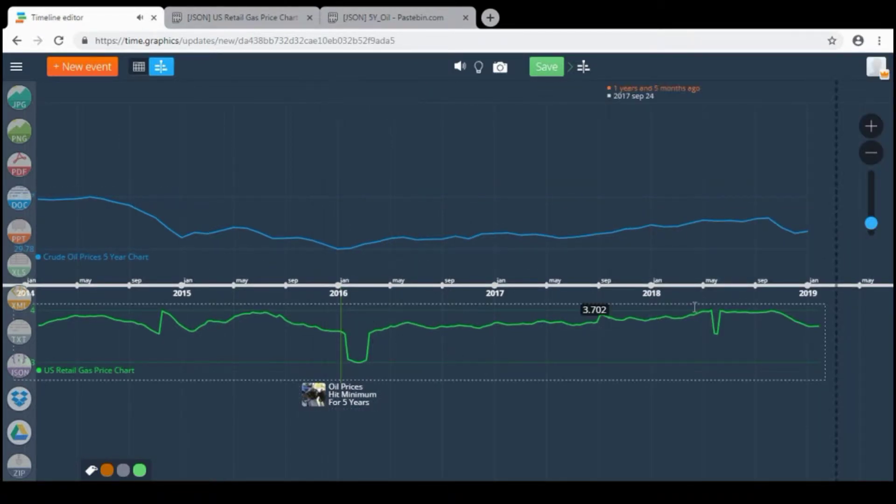
{"action": "left_click", "coordinate": [481, 237]}
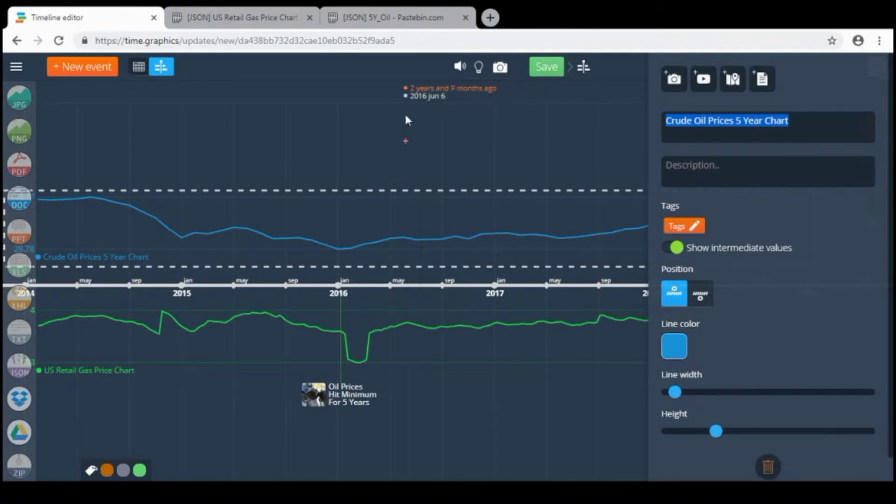
Review the 5Y_Oil paste's JSON price data in Pastebin and come back to the timeline
{"action": "left_click", "coordinate": [404, 25]}
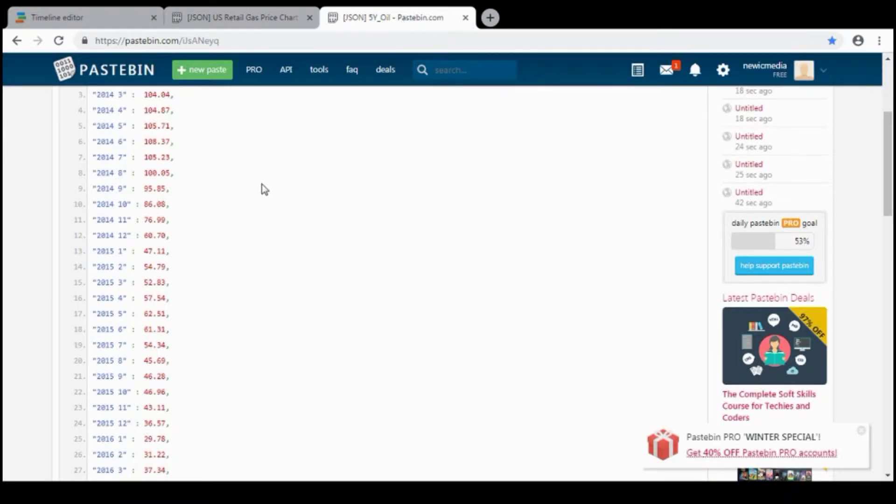
{"action": "scroll", "coordinate": [260, 189], "scroll_direction": "down", "scroll_amount": 7}
{"action": "scroll", "coordinate": [260, 185], "scroll_direction": "up", "scroll_amount": 10}
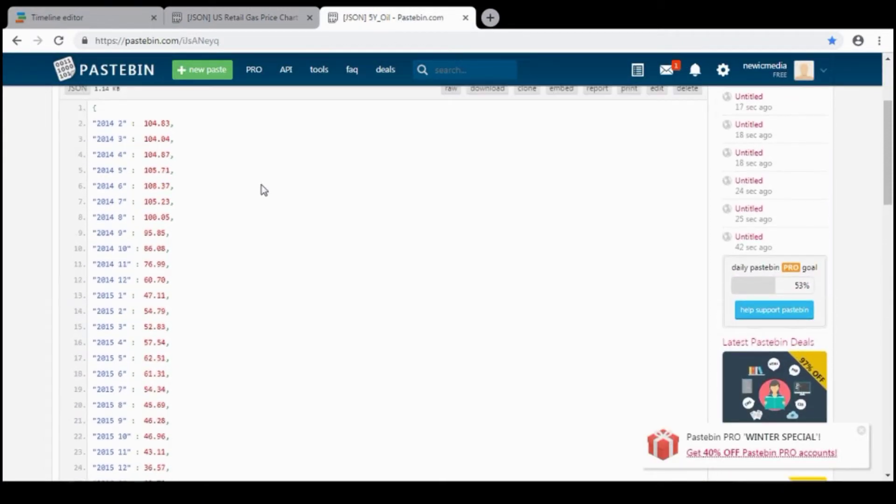
{"action": "scroll", "coordinate": [259, 185], "scroll_direction": "down", "scroll_amount": 3}
{"action": "left_click", "coordinate": [98, 17]}
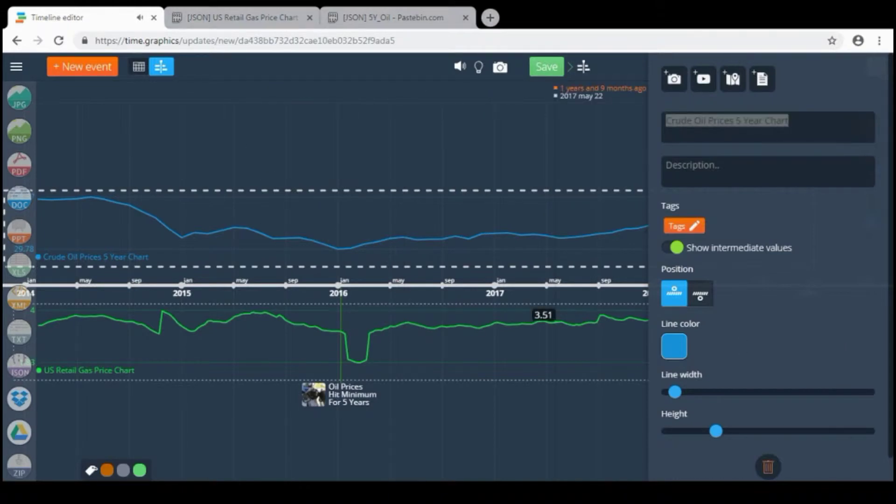
{"action": "left_click", "coordinate": [427, 329]}
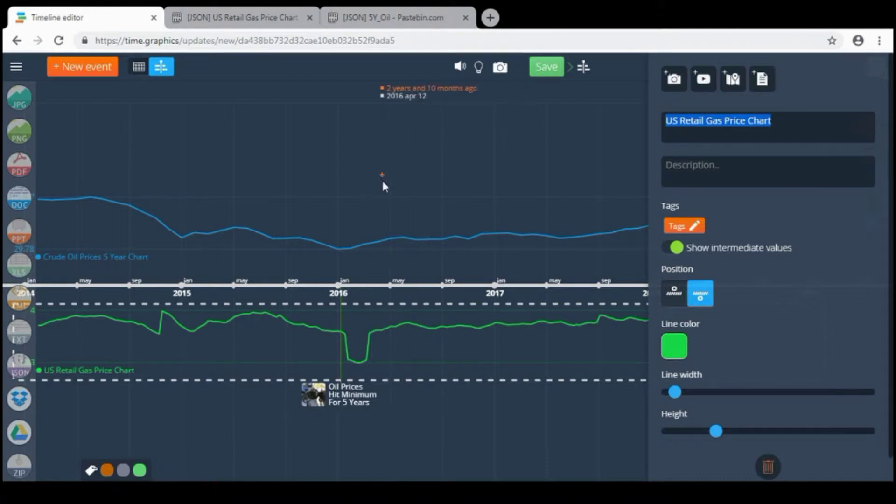
{"action": "left_click", "coordinate": [265, 17]}
{"action": "scroll", "coordinate": [311, 202], "scroll_direction": "down", "scroll_amount": 5}
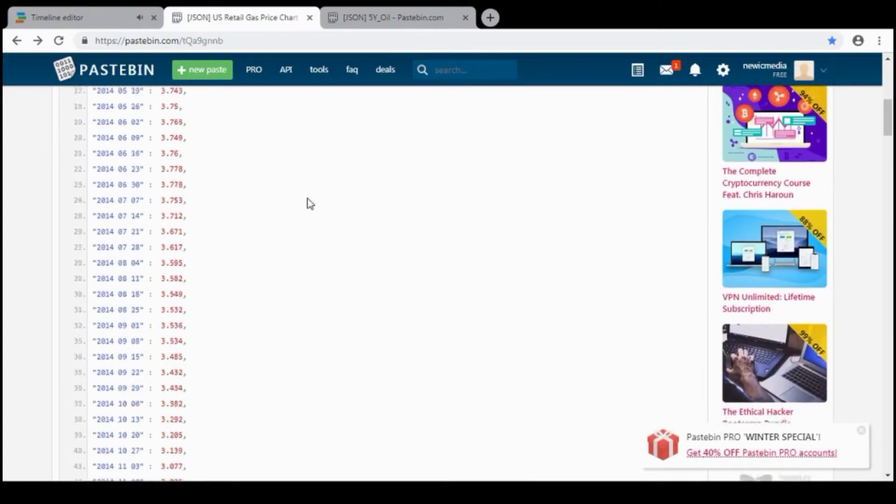
{"action": "scroll", "coordinate": [311, 202], "scroll_direction": "up", "scroll_amount": 2}
{"action": "left_click", "coordinate": [77, 12]}
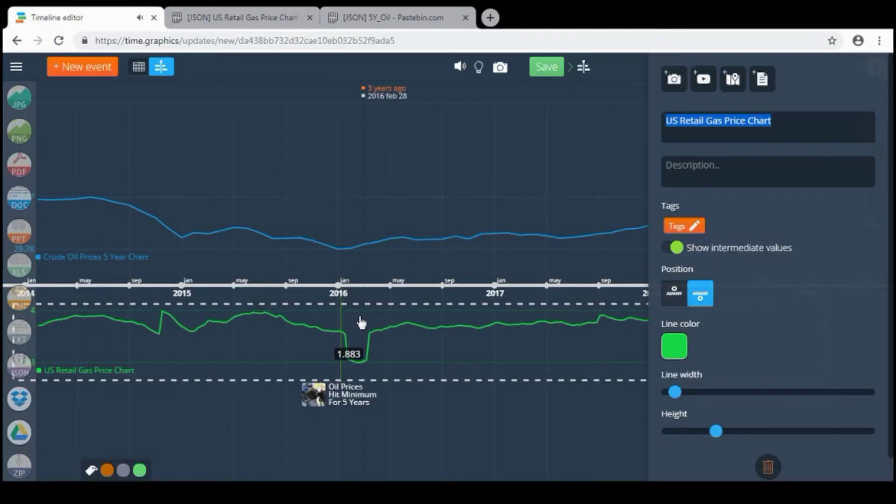
{"action": "left_click", "coordinate": [316, 401]}
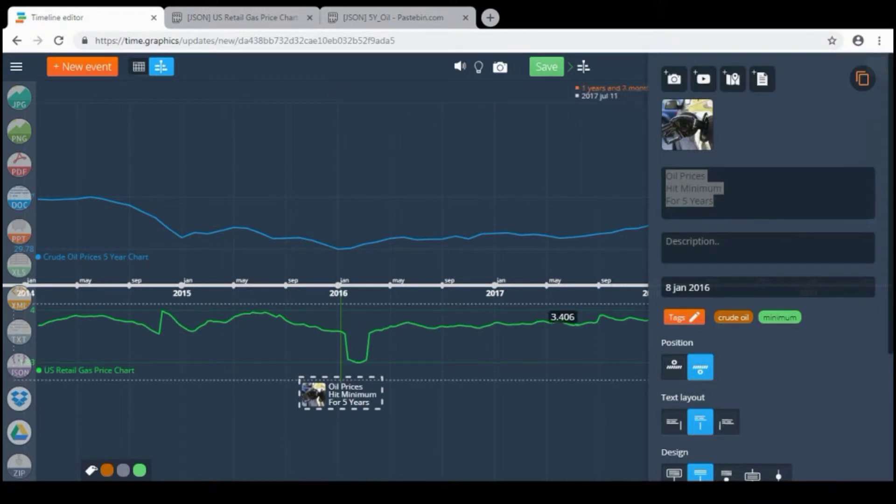
Delete the crude-oil and US Retail Gas Price charts, leaving only the event
{"action": "left_click", "coordinate": [399, 237]}
{"action": "key", "text": "ctrl+c"}
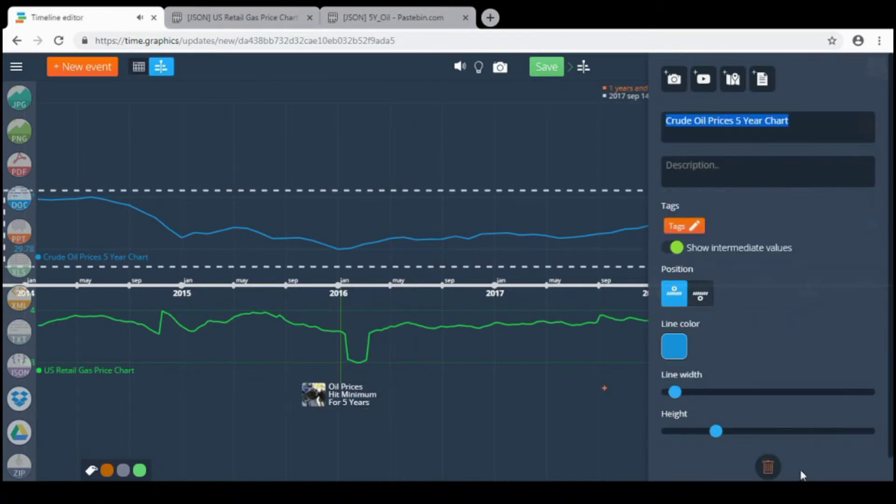
{"action": "left_click", "coordinate": [777, 472]}
{"action": "left_click", "coordinate": [462, 326]}
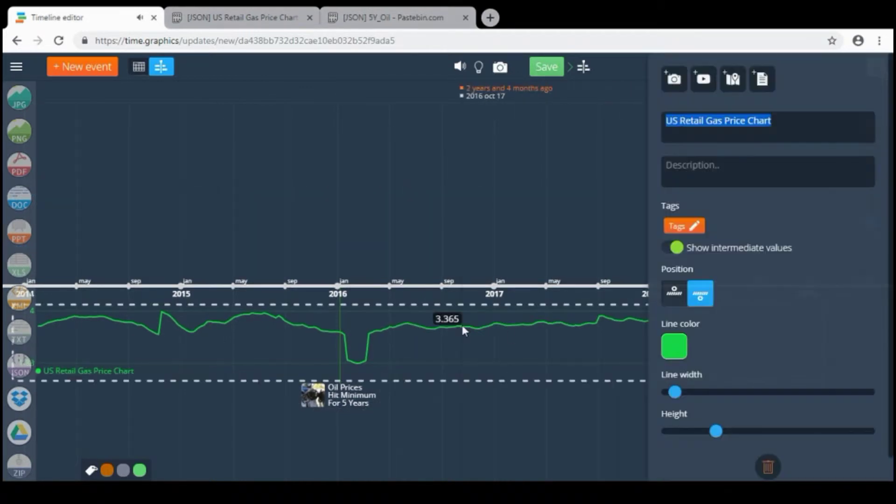
{"action": "left_click", "coordinate": [768, 467]}
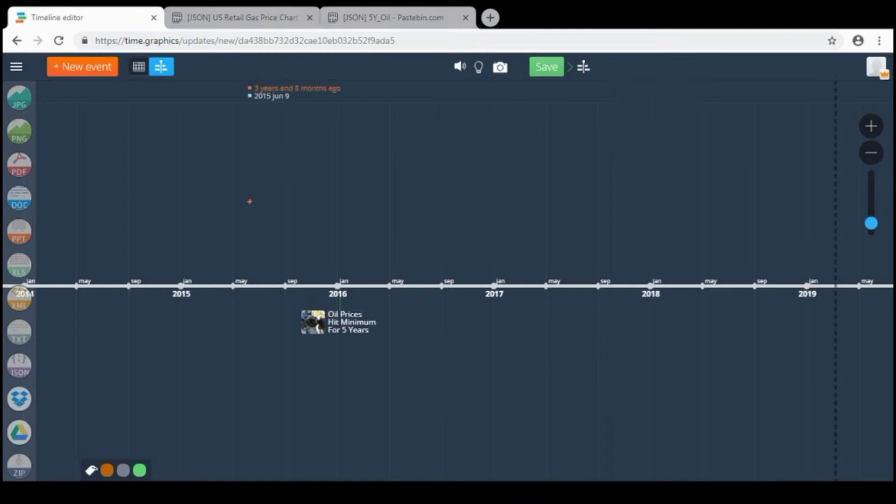
{"action": "left_click", "coordinate": [371, 20]}
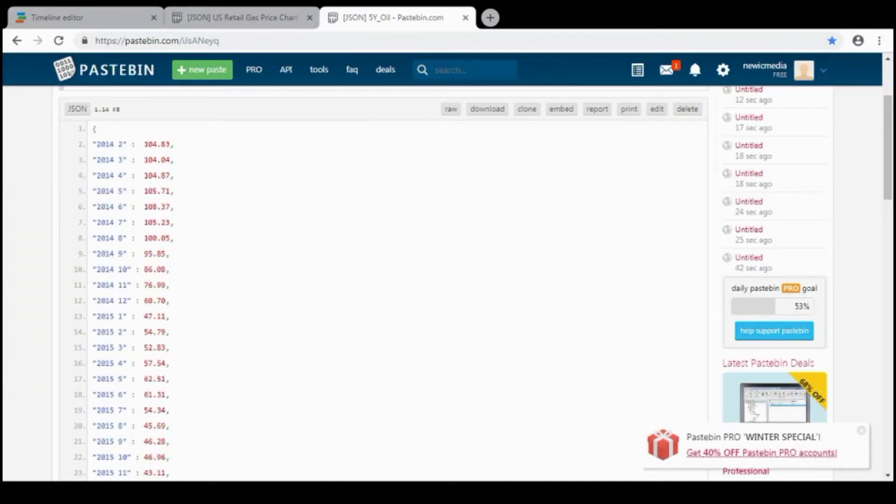
Show the 5Y_Oil paste as raw text and select its raw URL
{"action": "left_click", "coordinate": [451, 109]}
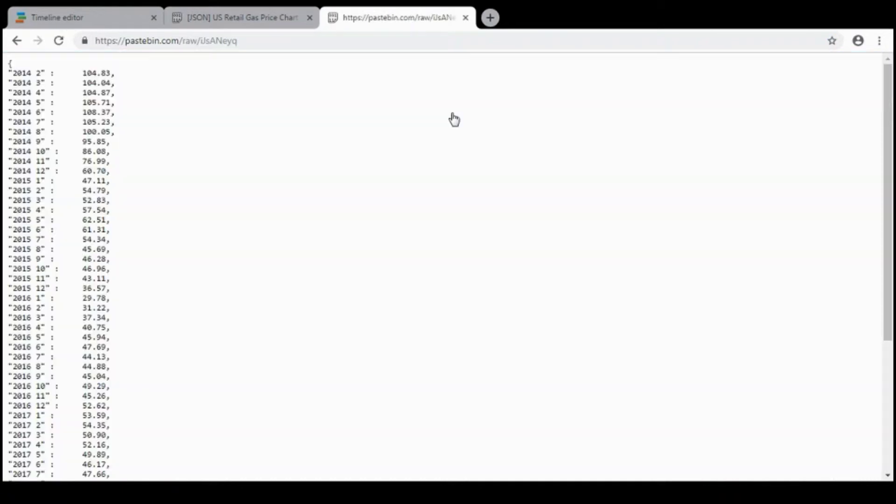
{"action": "left_click", "coordinate": [188, 42]}
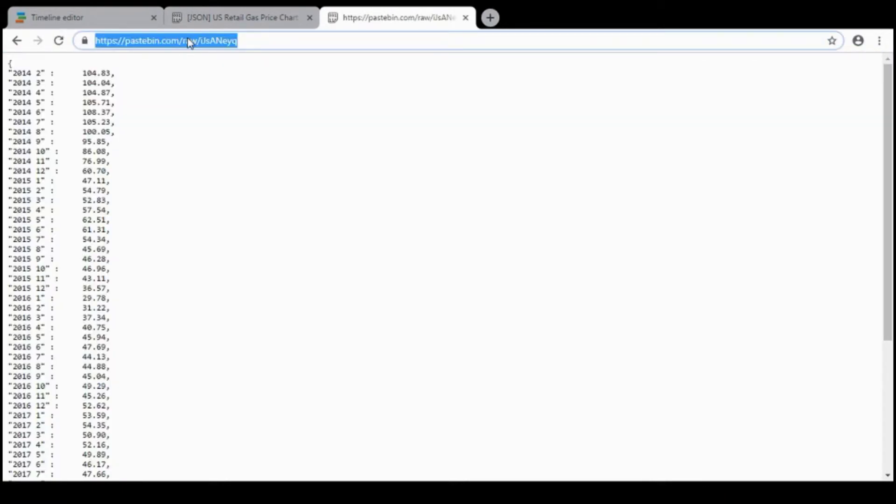
Create a Crude Oil Prices 5 Year Chart data provider using the raw 5Y_Oil Pastebin URL
{"action": "left_click", "coordinate": [70, 17]}
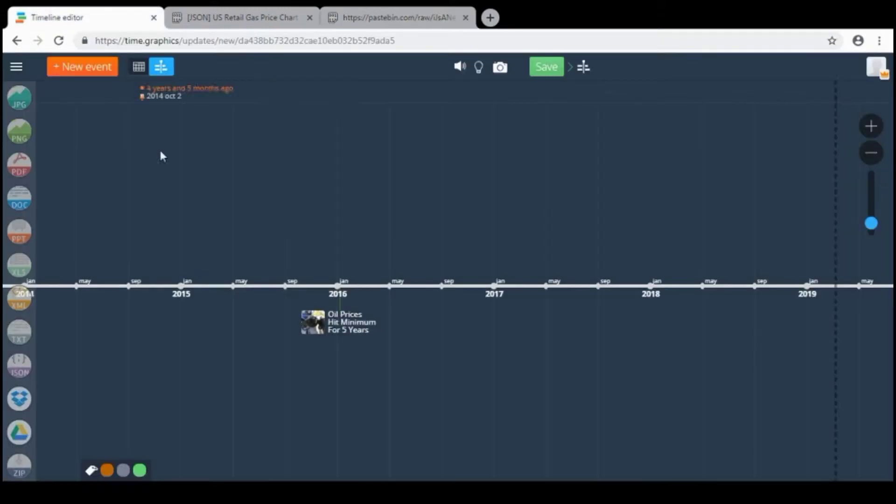
{"action": "left_click", "coordinate": [104, 264]}
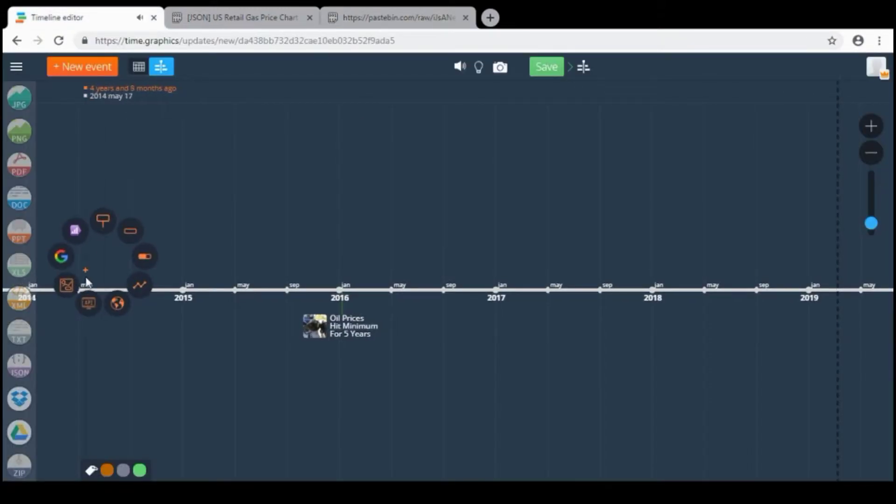
{"action": "left_click", "coordinate": [87, 304]}
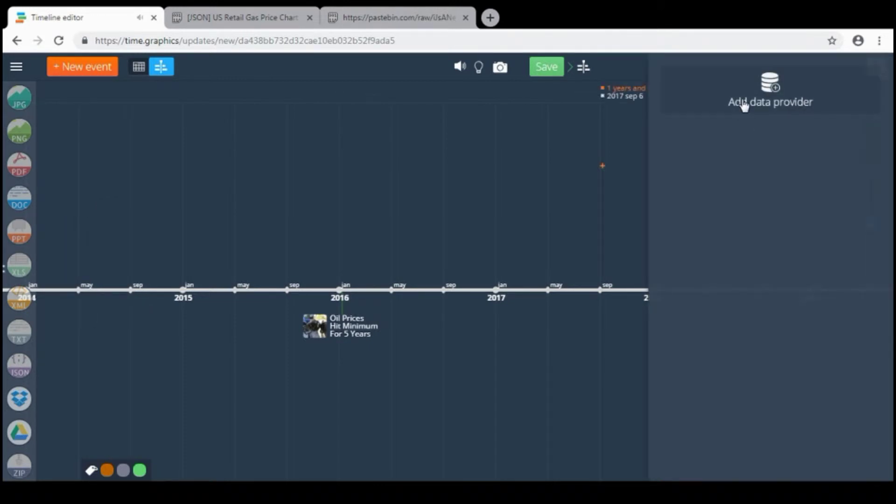
{"action": "left_click", "coordinate": [744, 103]}
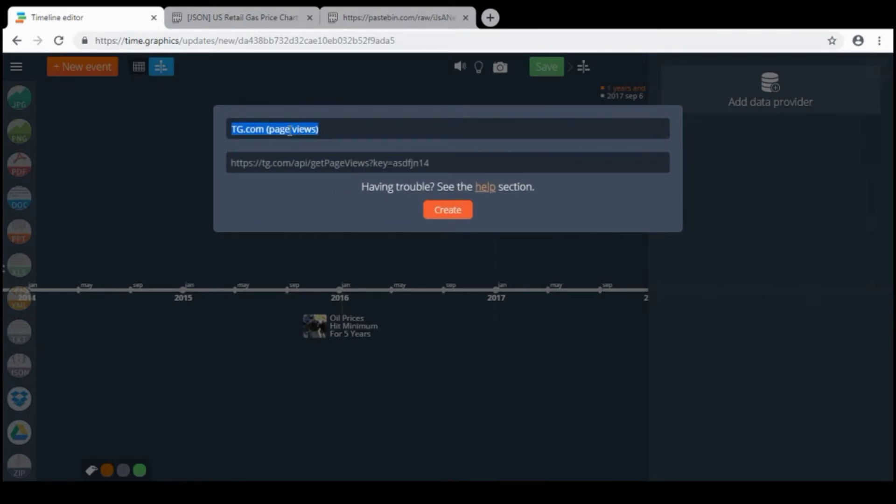
{"action": "key", "text": "ctrl+v"}
{"action": "left_click", "coordinate": [310, 163]}
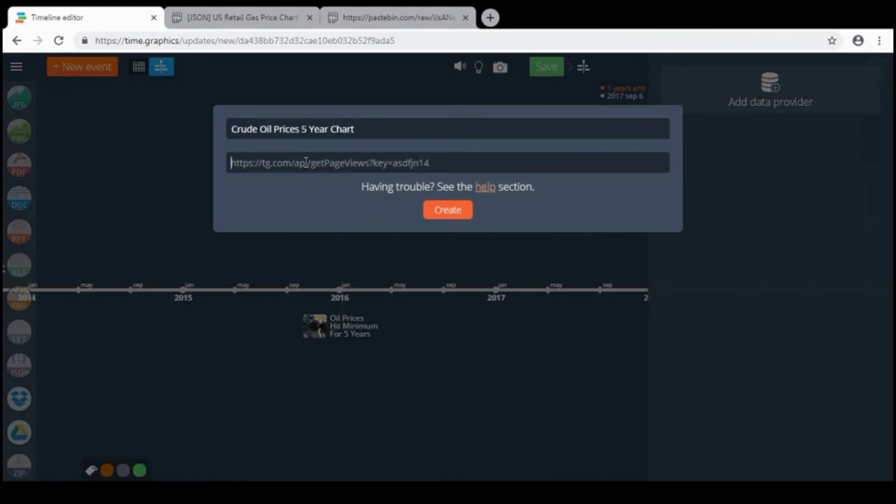
{"action": "left_click", "coordinate": [371, 20]}
{"action": "left_click", "coordinate": [124, 14]}
{"action": "type", "text": "https://pastebin.com/raw/ijsANeyq"}
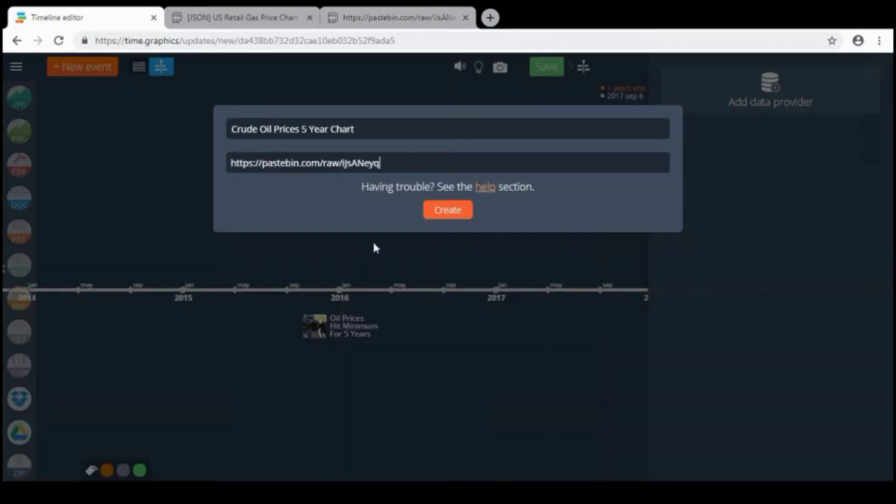
{"action": "left_click", "coordinate": [459, 211]}
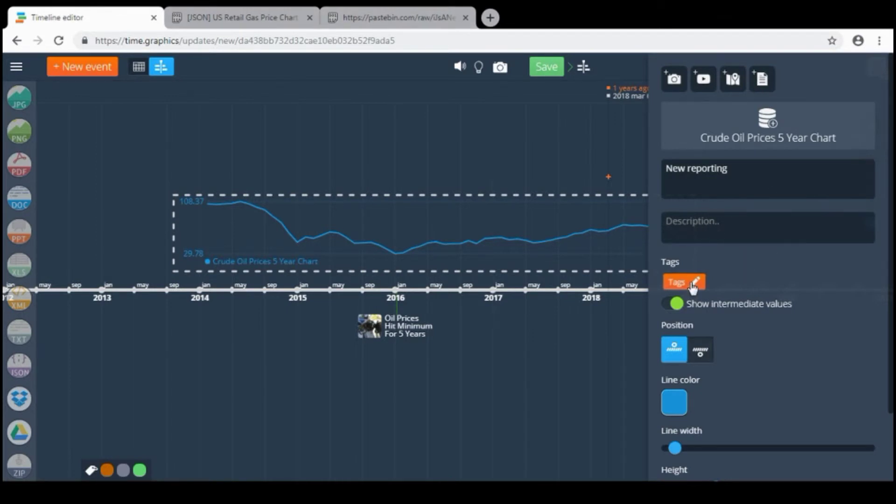
Close the crude-oil chart's settings, leaving its 2014–2019 blue price line on the timeline
{"action": "scroll", "coordinate": [746, 354], "scroll_direction": "down", "scroll_amount": 2}
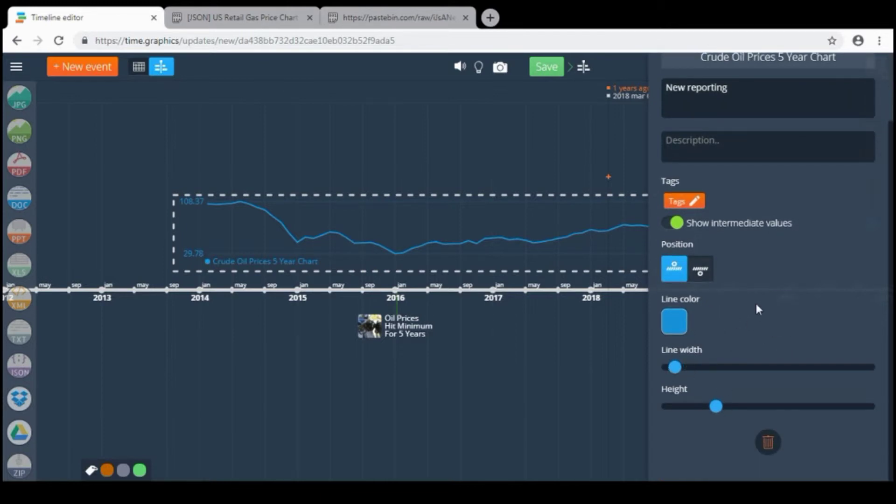
{"action": "scroll", "coordinate": [756, 303], "scroll_direction": "up", "scroll_amount": 2}
{"action": "left_click", "coordinate": [547, 343]}
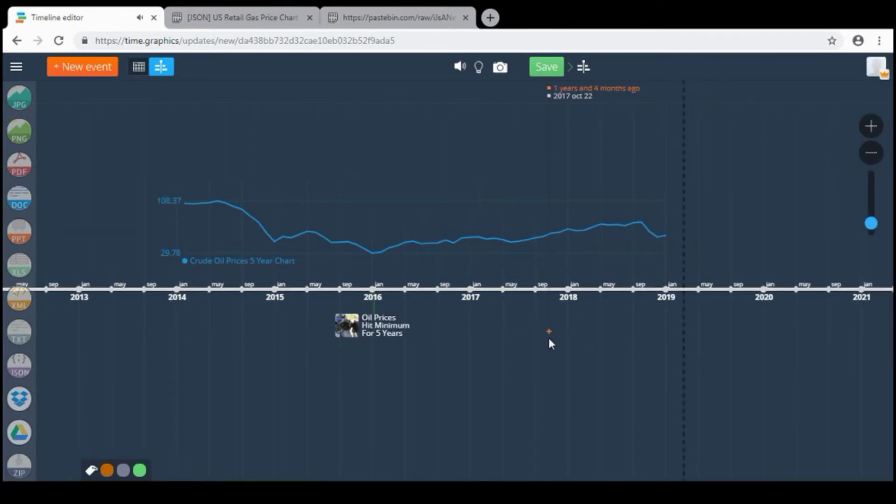
{"action": "left_click", "coordinate": [478, 249]}
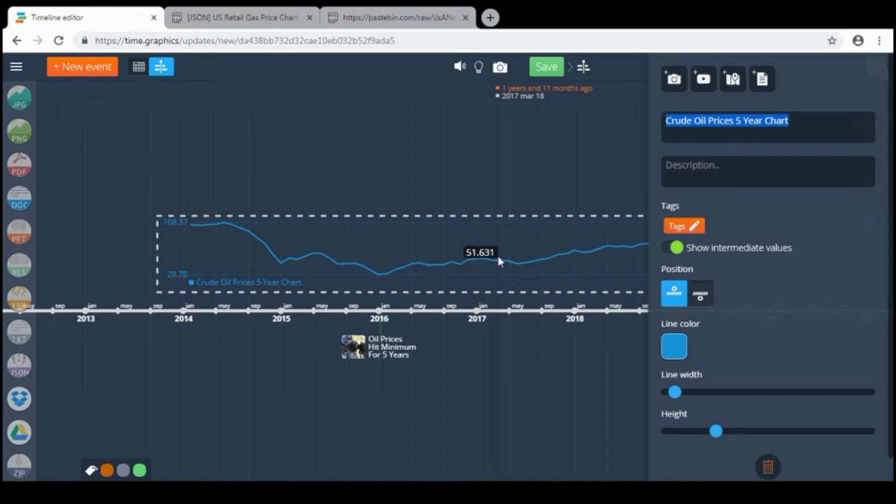
{"action": "left_click", "coordinate": [463, 178]}
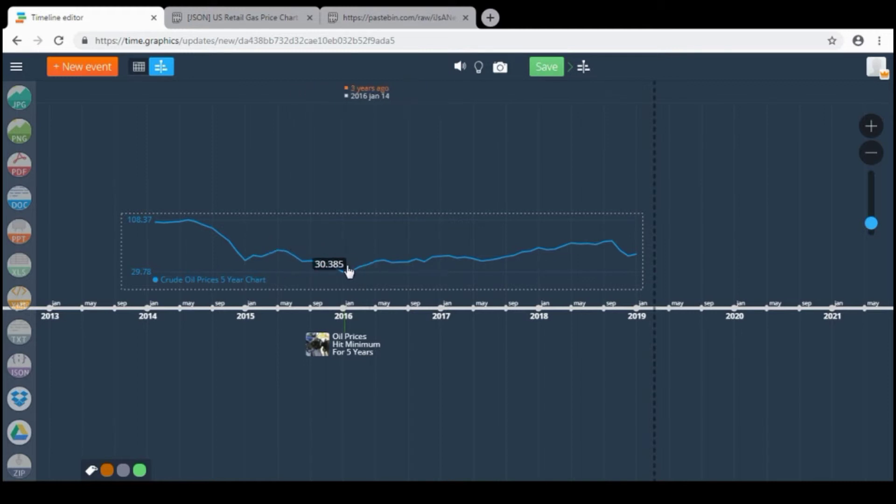
Open the 5Y_Oil paste's edit page from its raw view
{"action": "left_click", "coordinate": [390, 19]}
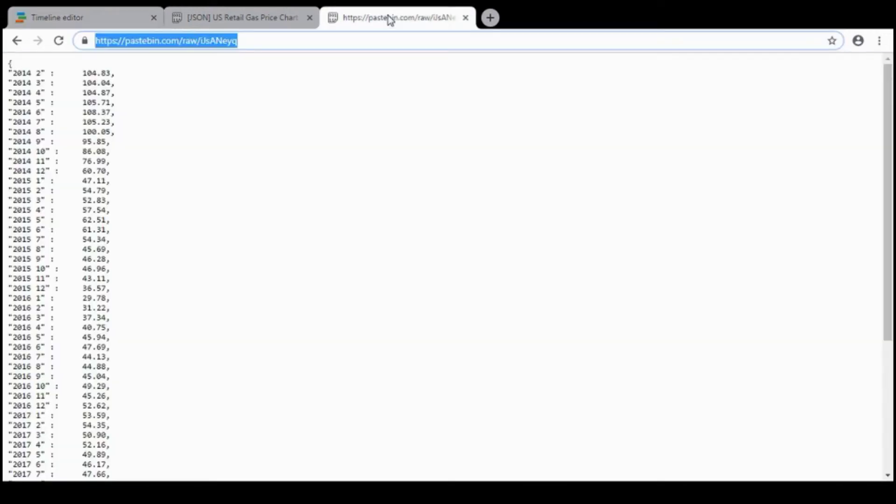
{"action": "left_click", "coordinate": [18, 41]}
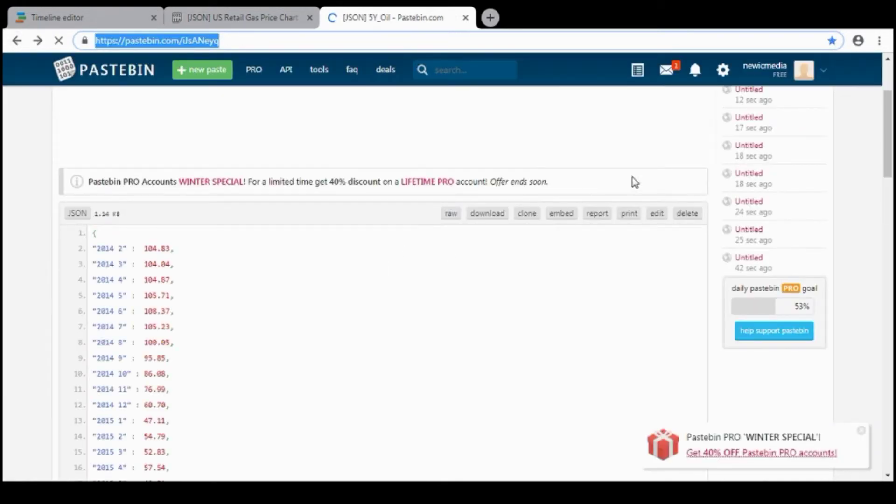
{"action": "left_click", "coordinate": [658, 110]}
Delete all entries from "2017 1" onward so the data ends at "2016 12"
{"action": "scroll", "coordinate": [132, 285], "scroll_direction": "down", "scroll_amount": 12}
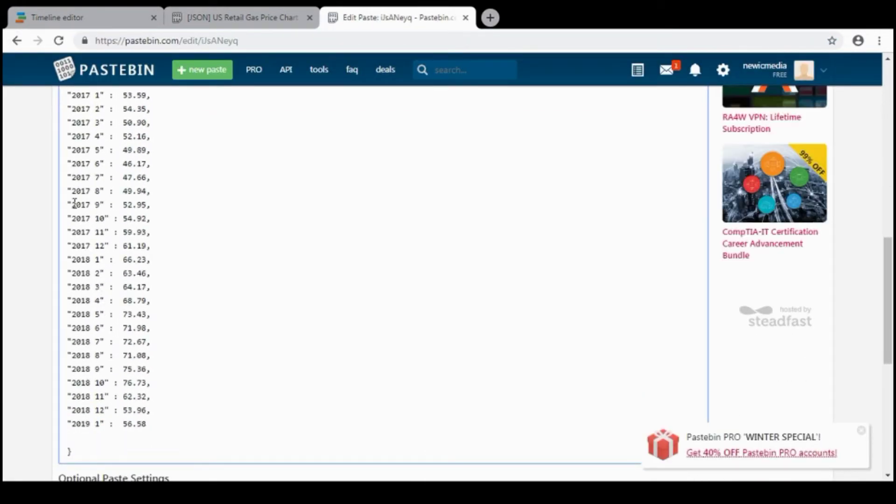
{"action": "scroll", "coordinate": [79, 183], "scroll_direction": "up", "scroll_amount": 1}
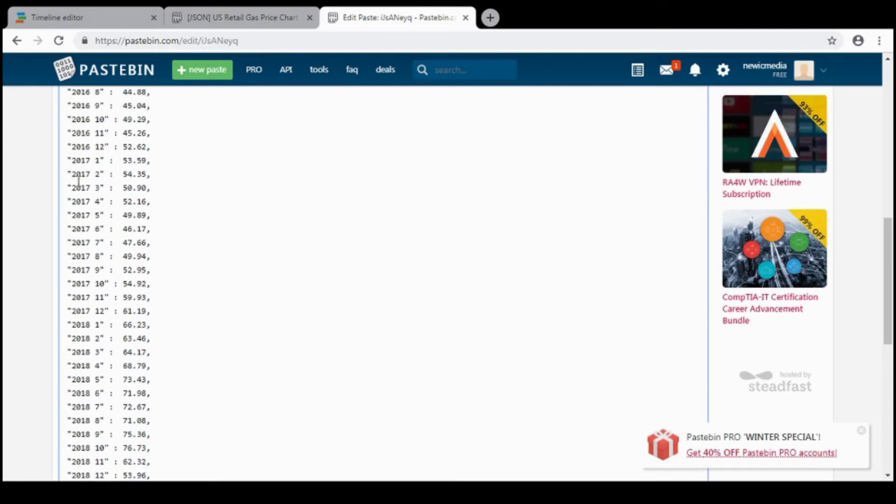
{"action": "left_click_drag", "start_coordinate": [68, 160], "coordinate": [160, 398]}
{"action": "key", "text": "BackSpace"}
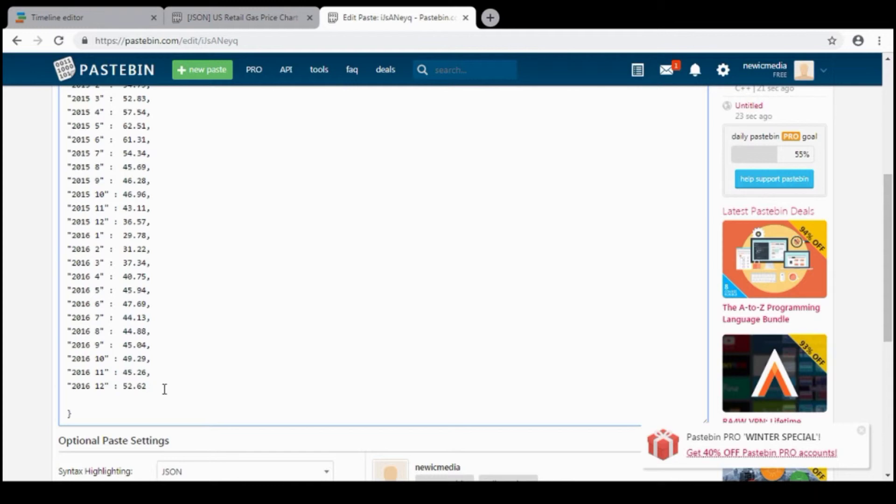
{"action": "scroll", "coordinate": [186, 366], "scroll_direction": "down", "scroll_amount": 8}
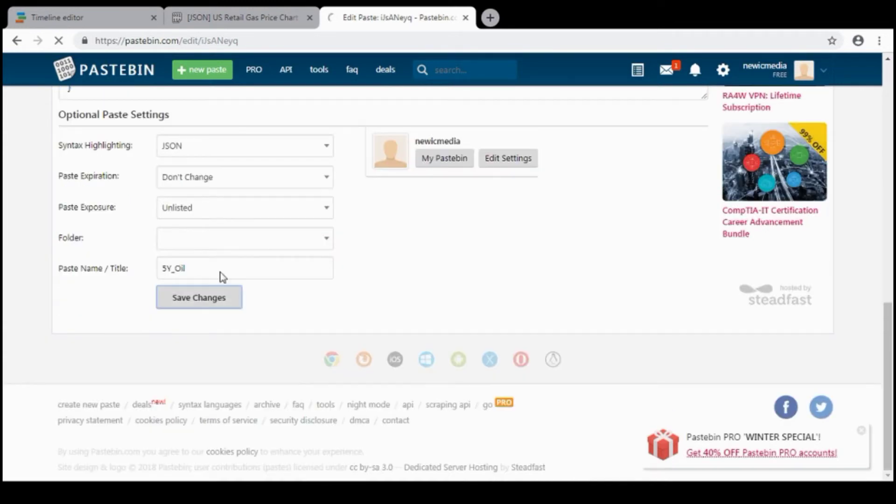
Save the trimmed paste and the timeline, confirming the oil chart now ends in 2016
{"action": "left_click", "coordinate": [200, 296]}
{"action": "left_click", "coordinate": [102, 19]}
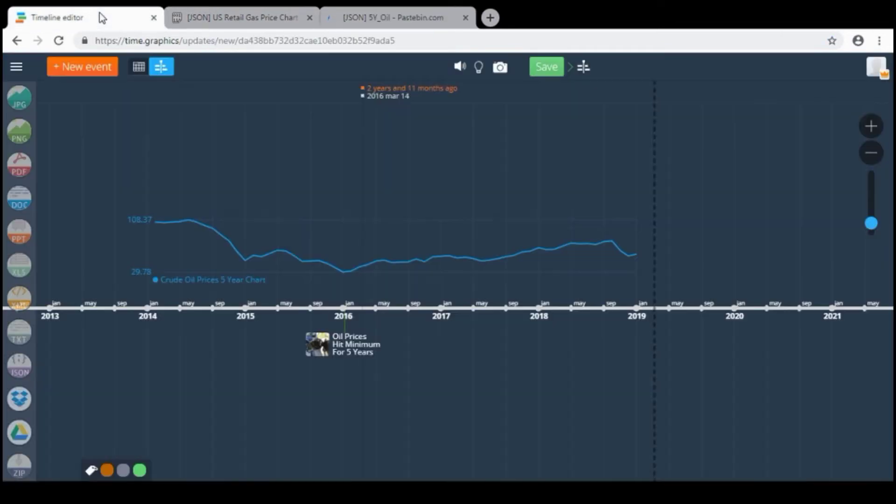
{"action": "left_click", "coordinate": [543, 71]}
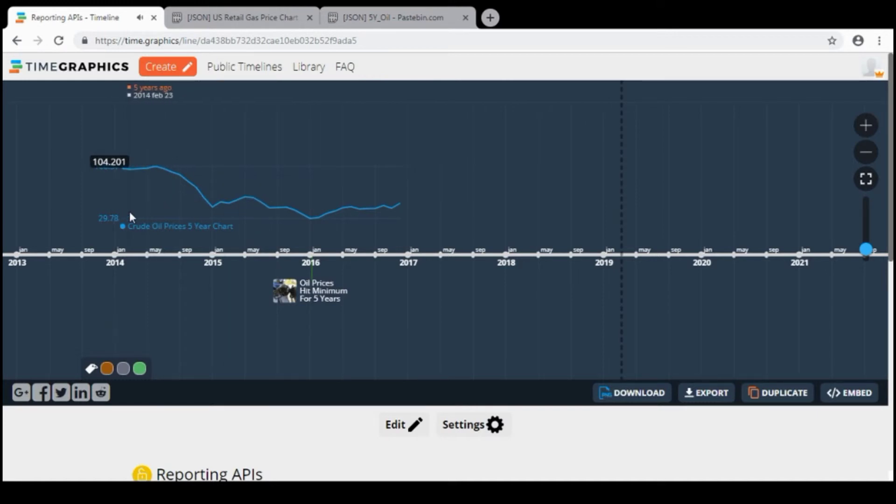
Paste the 2017–2019 entries back into the 5Y_Oil paste, through "2019 1", and save it
{"action": "mouse_move", "coordinate": [400, 209]}
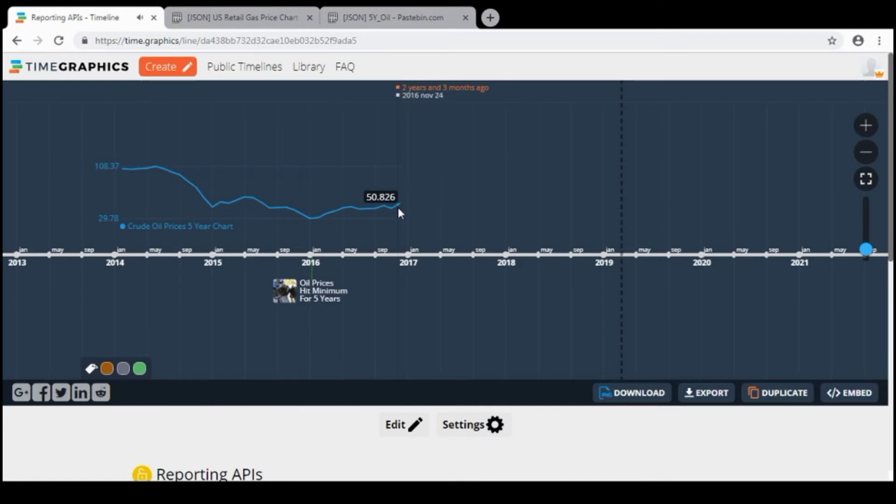
{"action": "left_click", "coordinate": [372, 19]}
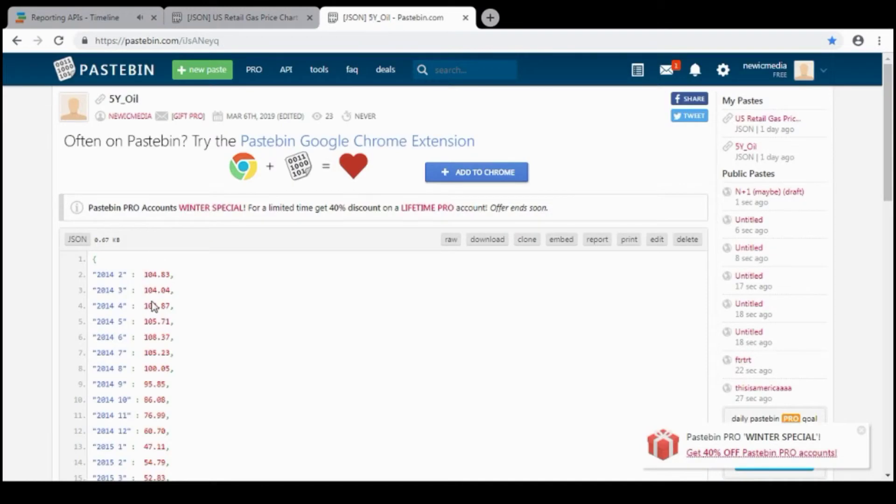
{"action": "left_click", "coordinate": [656, 241]}
{"action": "scroll", "coordinate": [141, 298], "scroll_direction": "down", "scroll_amount": 10}
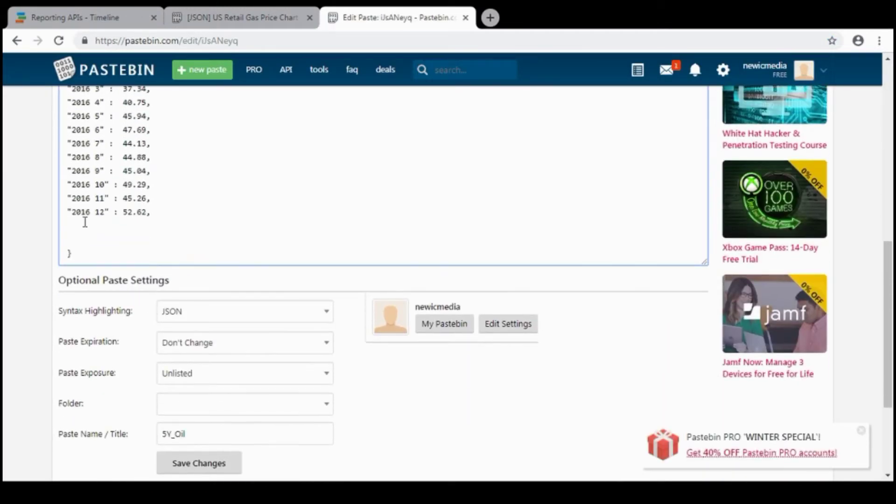
{"action": "key", "text": "ctrl+v"}
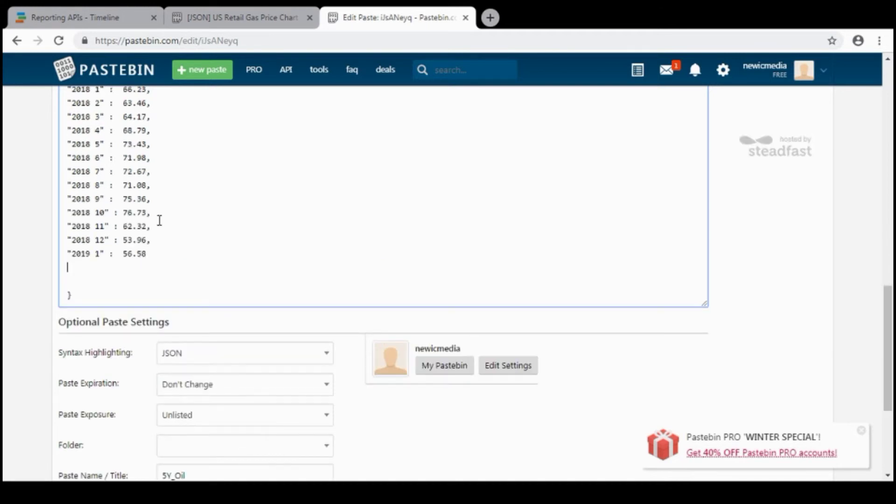
{"action": "scroll", "coordinate": [356, 360], "scroll_direction": "down", "scroll_amount": 3}
{"action": "left_click", "coordinate": [223, 379]}
Reload the timeline so the oil chart extends into 2019, and reopen it for editing
{"action": "left_click", "coordinate": [107, 17]}
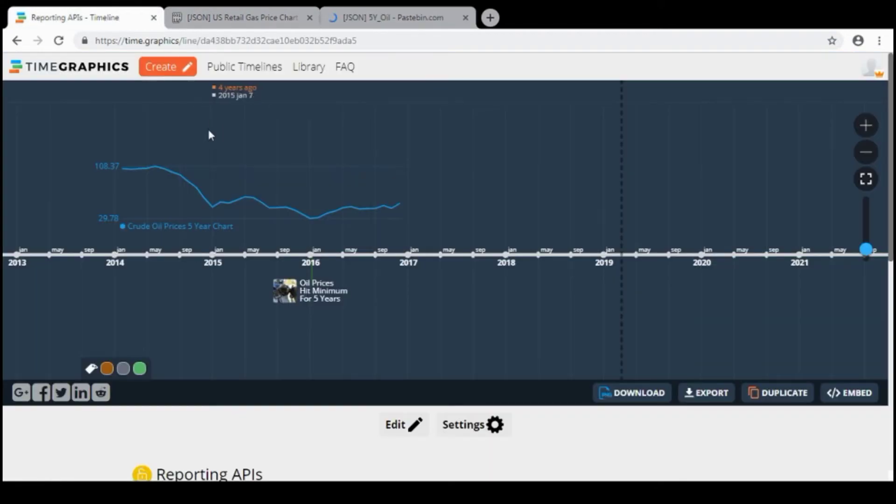
{"action": "left_click", "coordinate": [58, 41]}
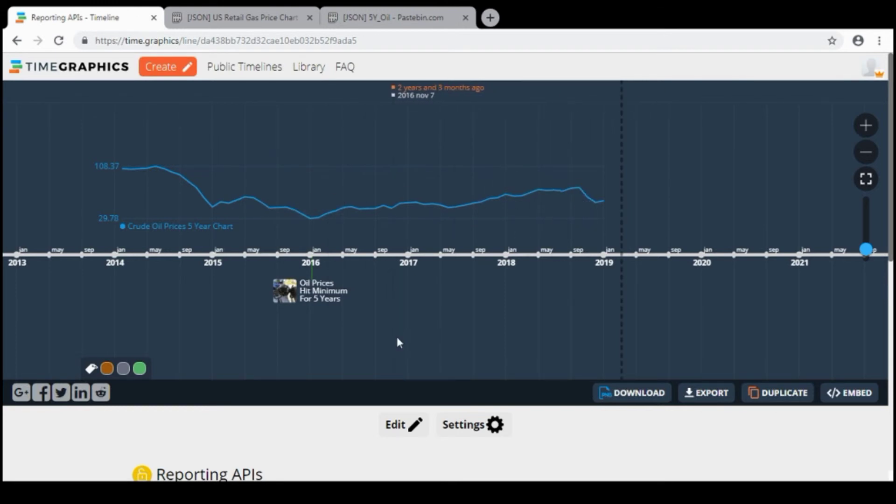
{"action": "left_click", "coordinate": [400, 429]}
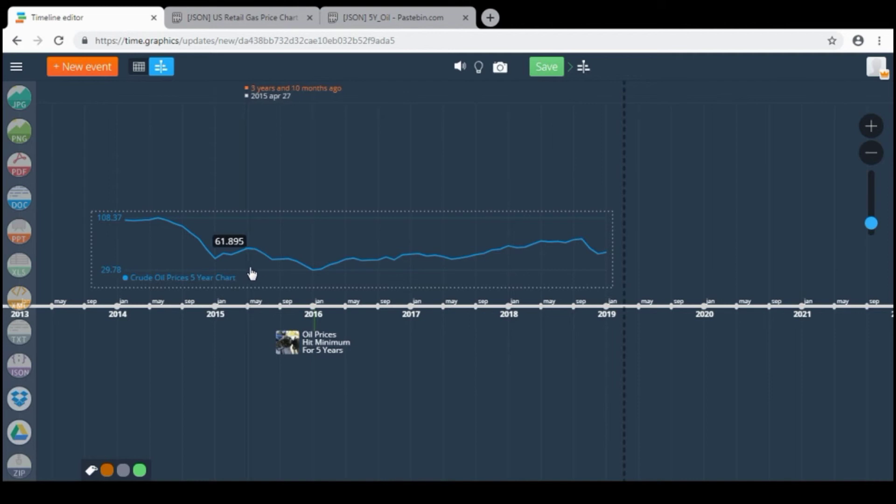
Add a Reporting APIs chart item below the timeline and start a new data provider
{"action": "left_click", "coordinate": [126, 368]}
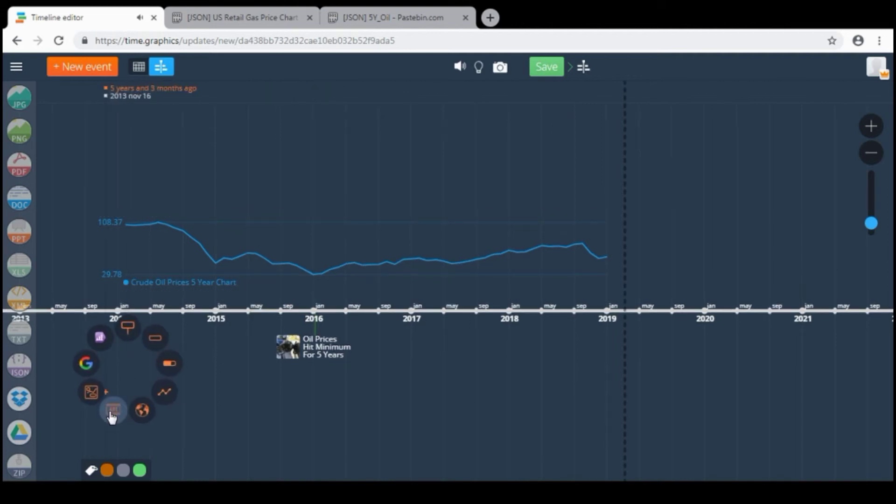
{"action": "left_click", "coordinate": [112, 410]}
{"action": "left_click", "coordinate": [761, 103]}
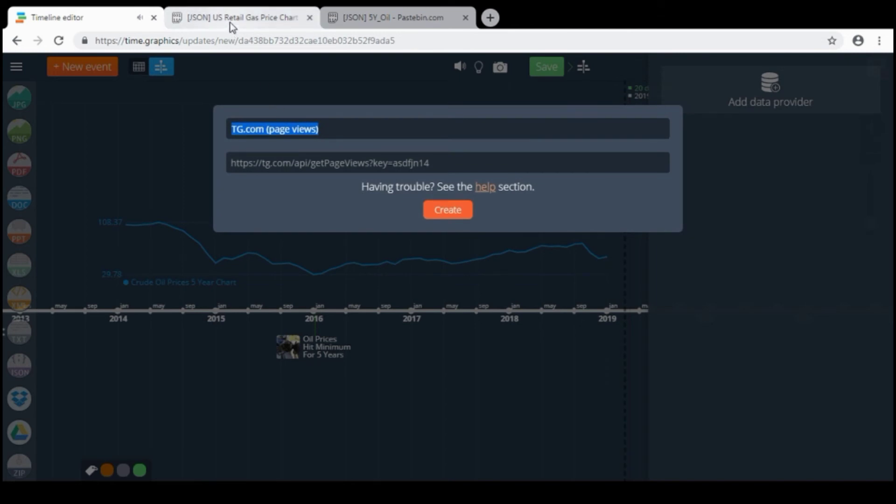
Open the US Retail Gas Price Chart paste as raw JSON and select its raw URL
{"action": "left_click", "coordinate": [239, 20]}
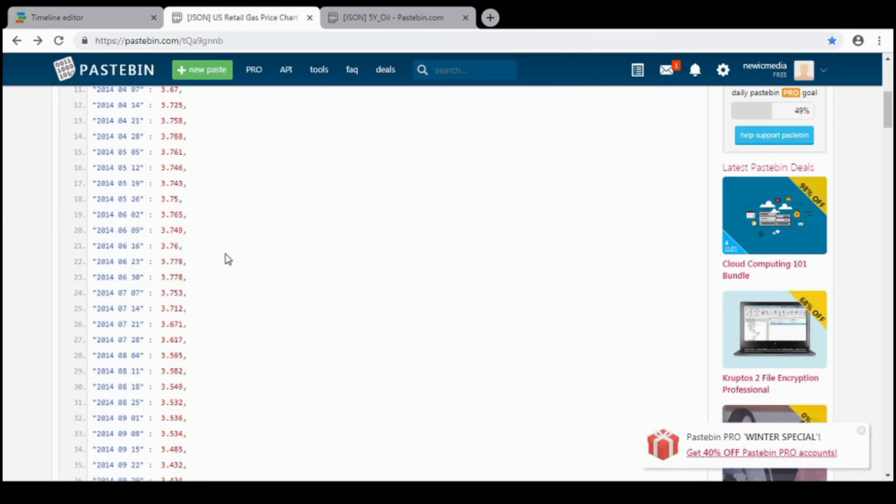
{"action": "scroll", "coordinate": [229, 259], "scroll_direction": "up", "scroll_amount": 3}
{"action": "scroll", "coordinate": [228, 259], "scroll_direction": "up", "scroll_amount": 2}
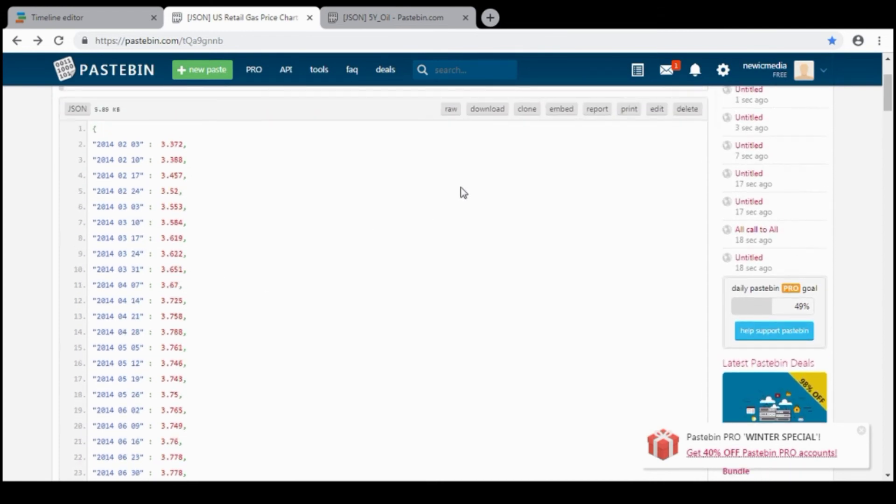
{"action": "left_click", "coordinate": [451, 112]}
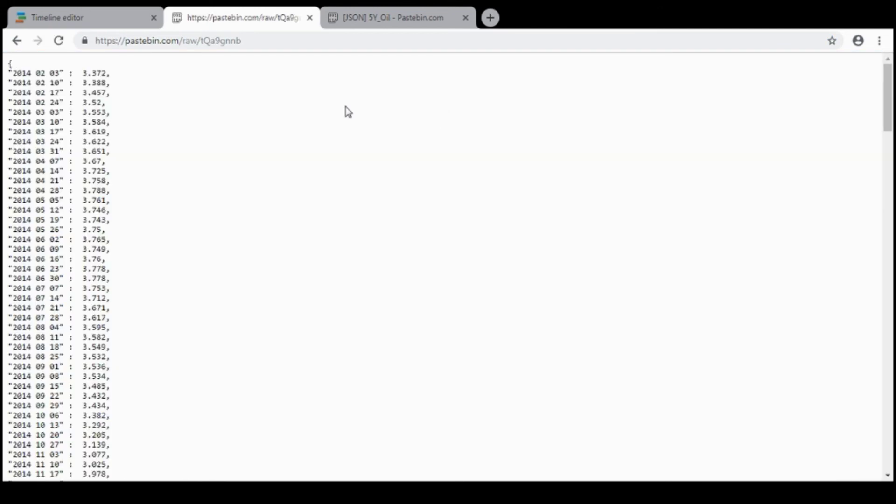
{"action": "left_click", "coordinate": [179, 41]}
{"action": "key", "text": "ctrl+c"}
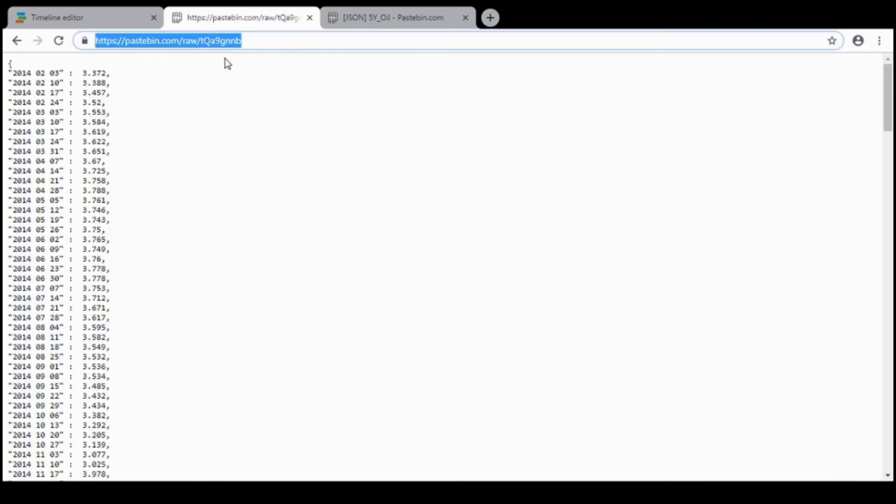
Fill the data provider with the raw Pastebin gas-price URL and name it 'US Retail Gas Prices 5 Year Chart'
{"action": "left_click", "coordinate": [102, 17]}
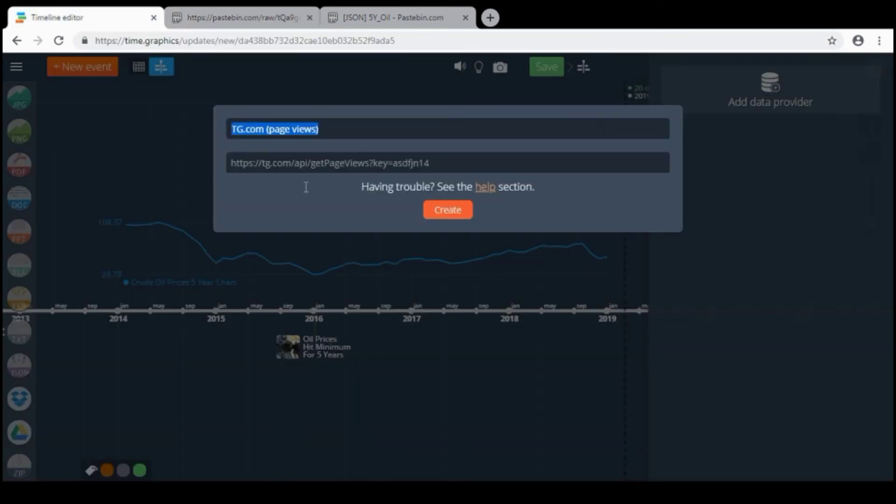
{"action": "left_click", "coordinate": [304, 162]}
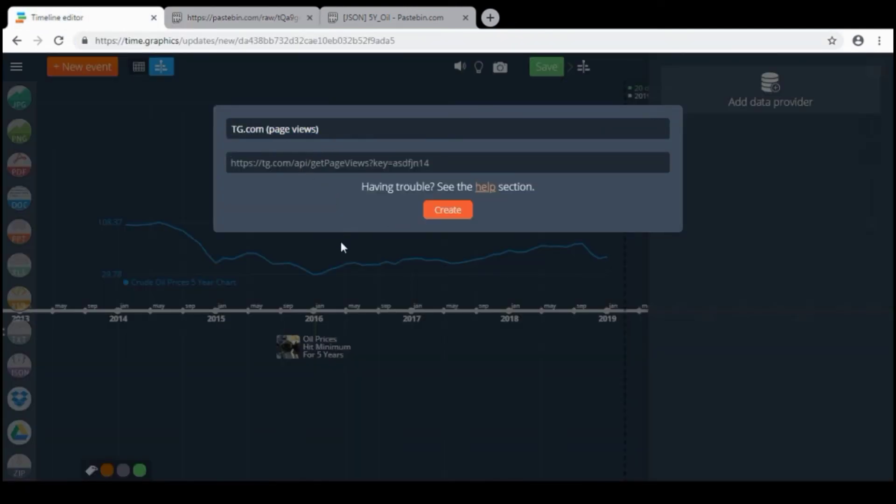
{"action": "key", "text": "ctrl+v"}
{"action": "left_click", "coordinate": [335, 131]}
{"action": "key", "text": "ctrl+a"}
{"action": "type", "text": "US Retail Gas Prices 5 Year Chart"}
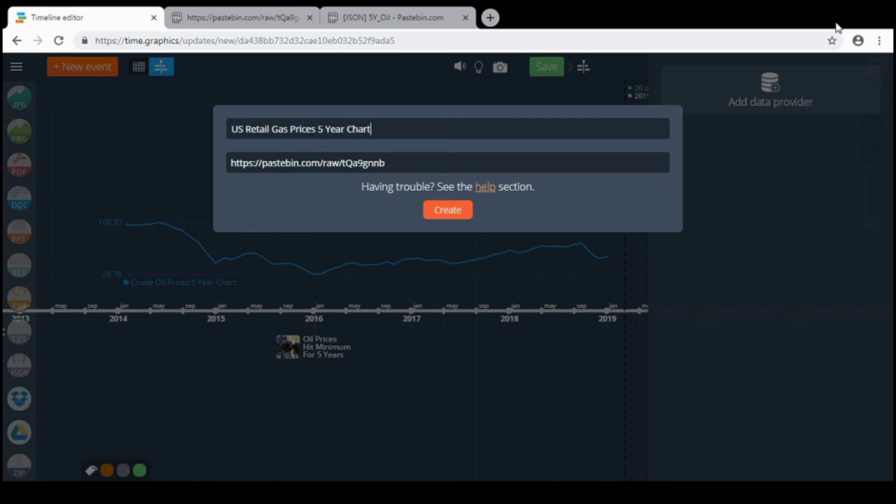
Create the gas price chart and set its line colour to green (#18e028)
{"action": "left_click", "coordinate": [443, 212]}
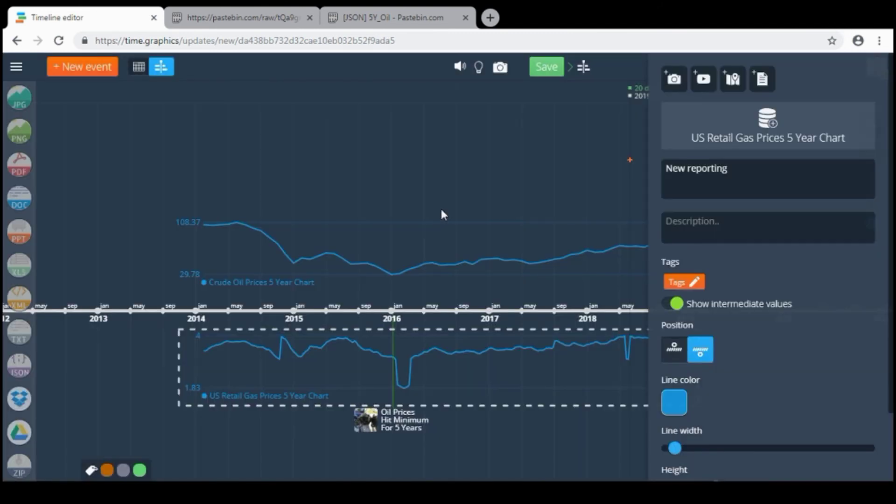
{"action": "left_click", "coordinate": [675, 409]}
{"action": "left_click", "coordinate": [637, 391]}
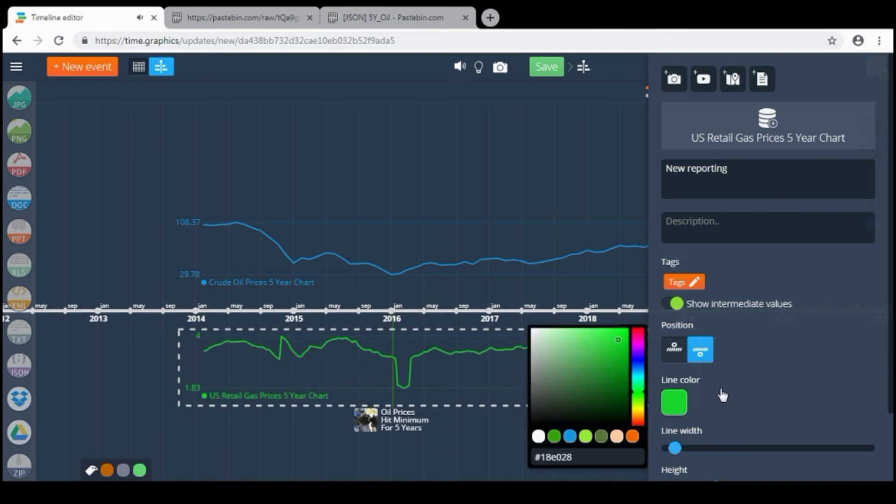
{"action": "left_click", "coordinate": [779, 398]}
{"action": "scroll", "coordinate": [553, 369], "scroll_direction": "down", "scroll_amount": 3}
{"action": "scroll", "coordinate": [556, 370], "scroll_direction": "up", "scroll_amount": 3}
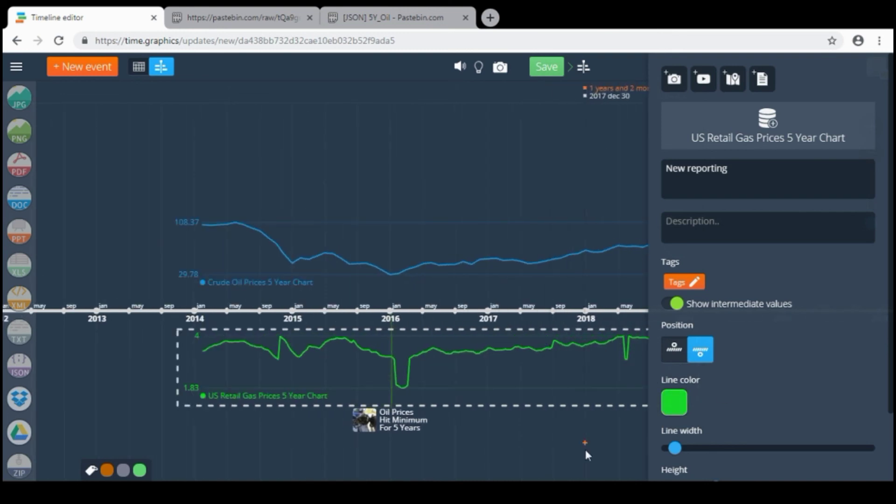
{"action": "left_click_drag", "start_coordinate": [586, 450], "coordinate": [579, 426]}
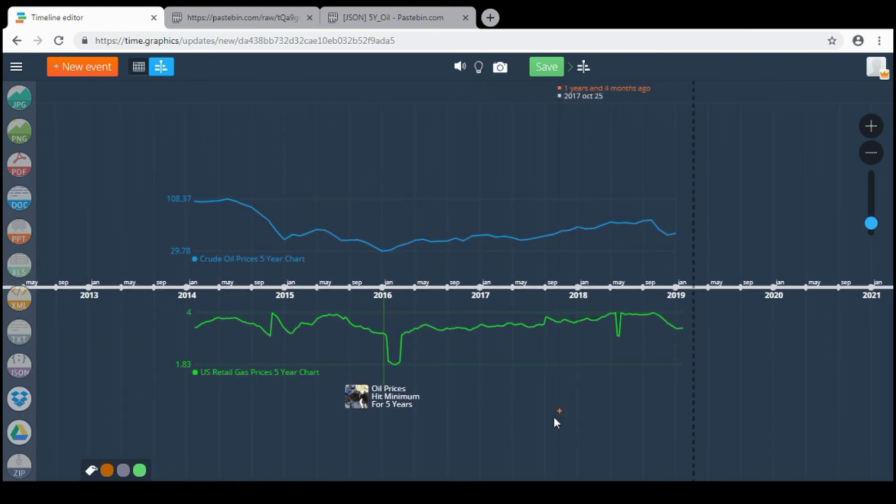
{"action": "mouse_move", "coordinate": [498, 360]}
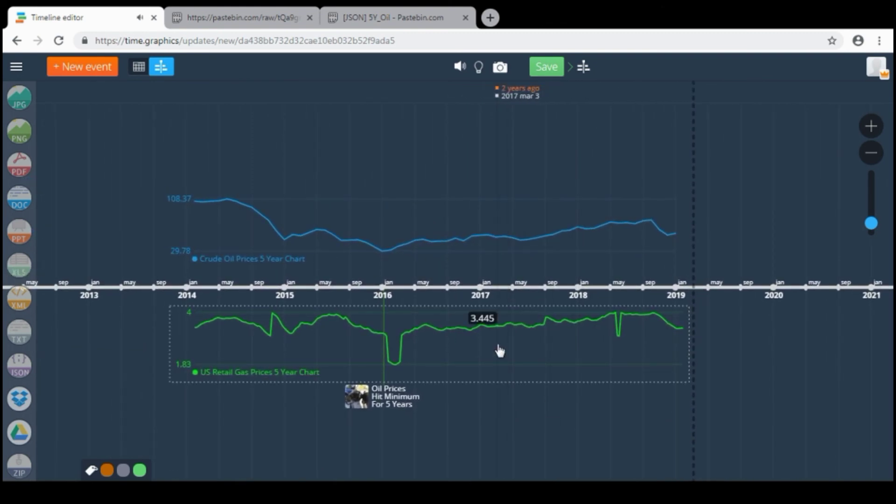
{"action": "mouse_move", "coordinate": [518, 242]}
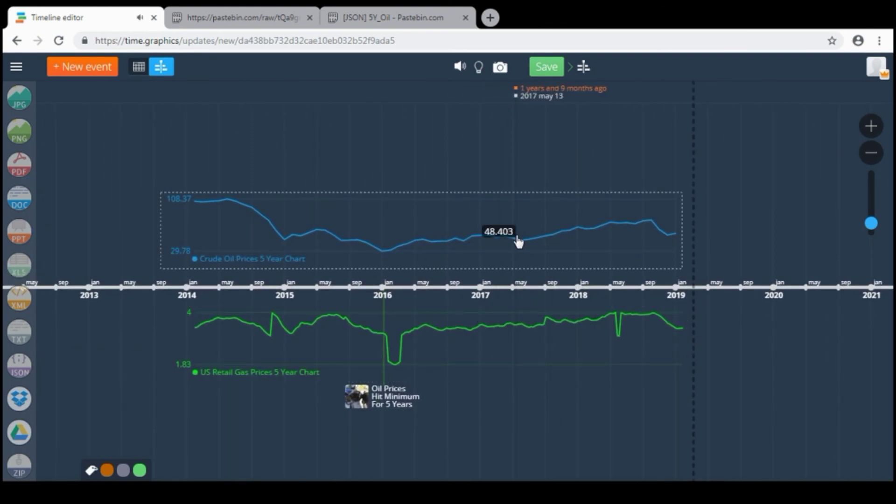